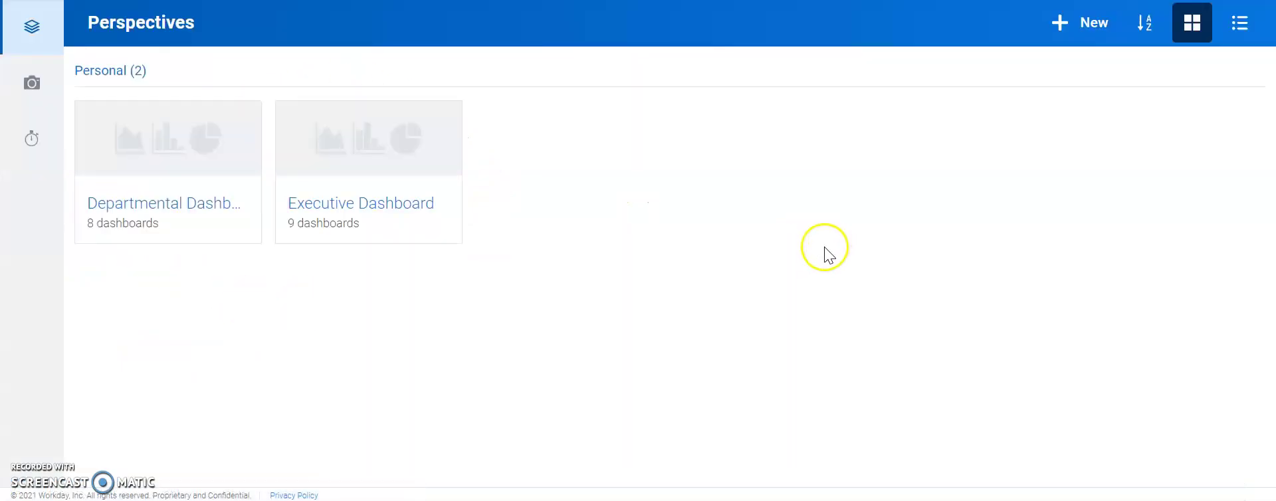
# - Create and save a new perspective named 'Test'
pyautogui.click(1087, 28)
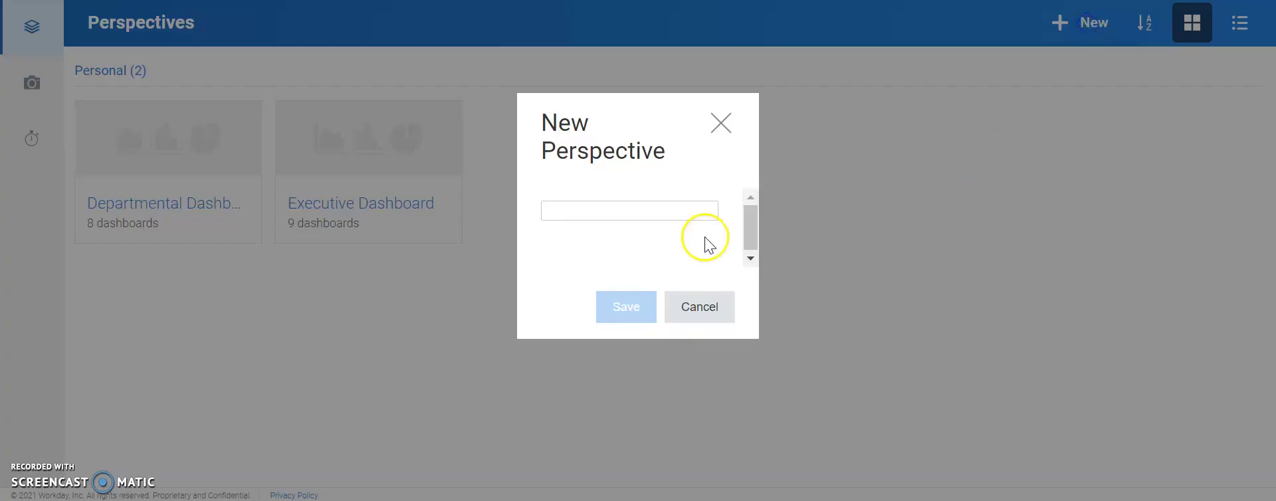
pyautogui.write('Test')
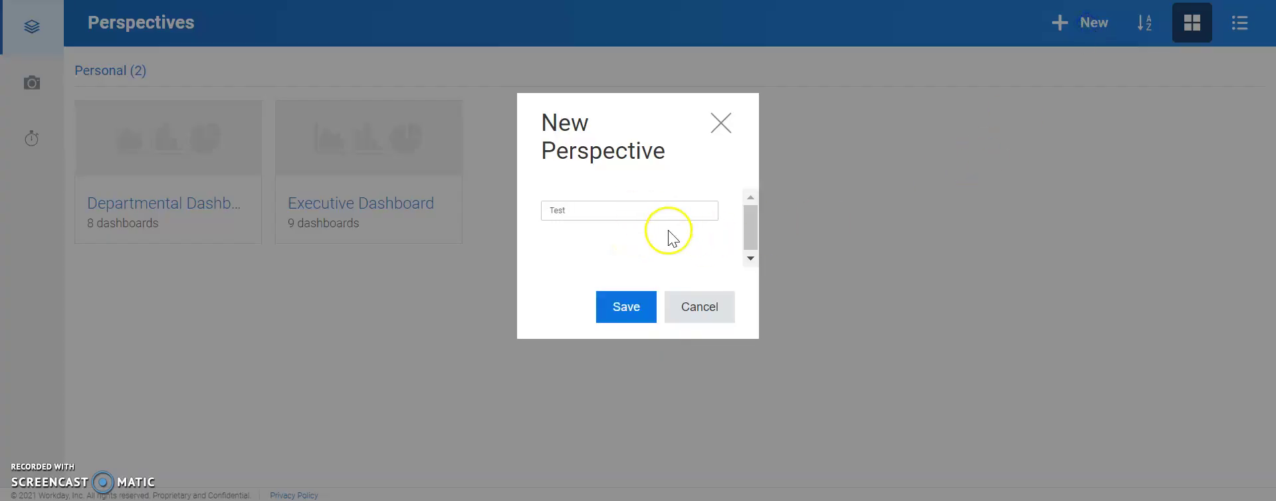
pyautogui.click(609, 305)
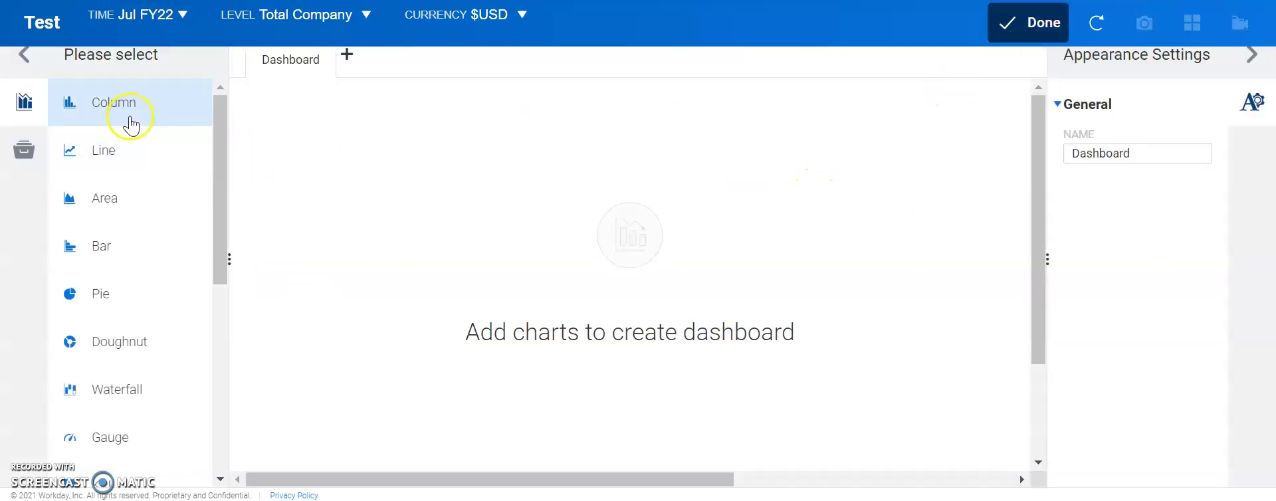
# - Place Column, Line and Area charts next to each other on the empty dashboard canvas
pyautogui.scroll(-5, 94, 284)
pyautogui.scroll(6, 134, 219)
pyautogui.moveTo(147, 111); pyautogui.dragTo(364, 123)
pyautogui.moveTo(101, 152); pyautogui.dragTo(612, 160)
pyautogui.moveTo(87, 198); pyautogui.dragTo(898, 165)
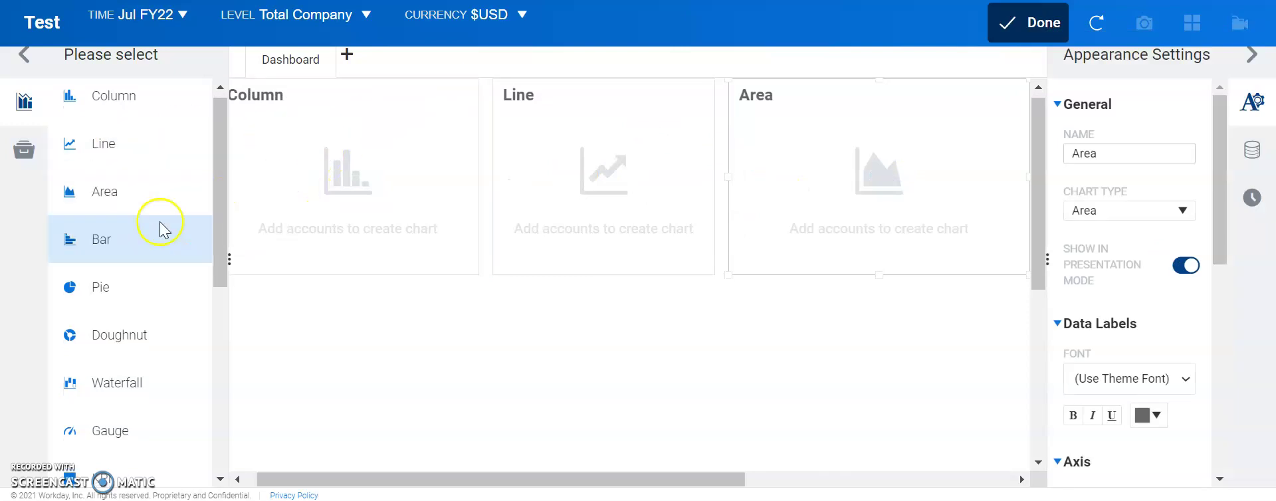
pyautogui.scroll(-6, 137, 217)
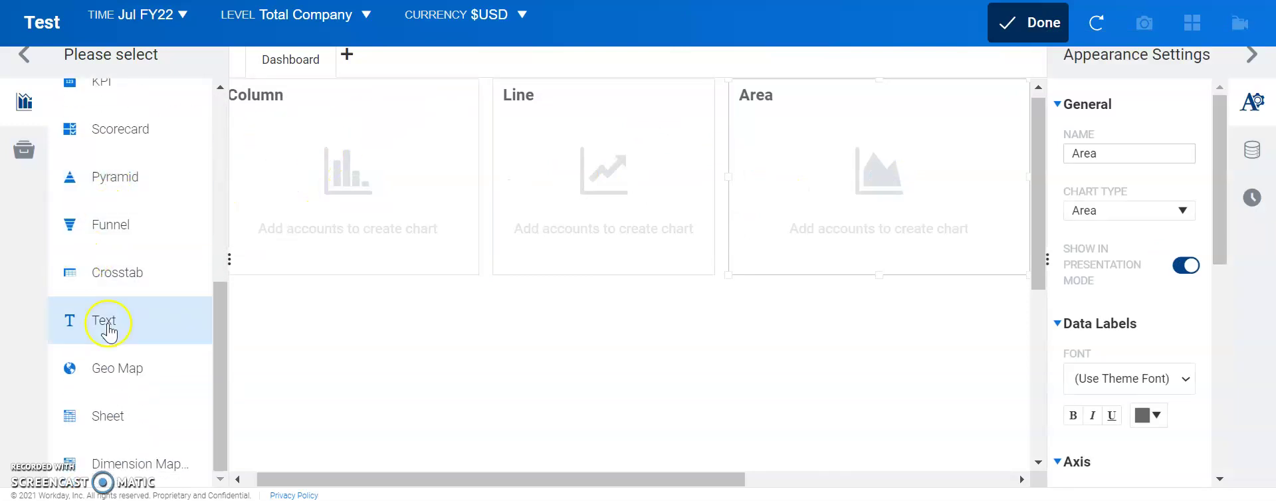
pyautogui.scroll(5, 105, 416)
pyautogui.scroll(2, 124, 384)
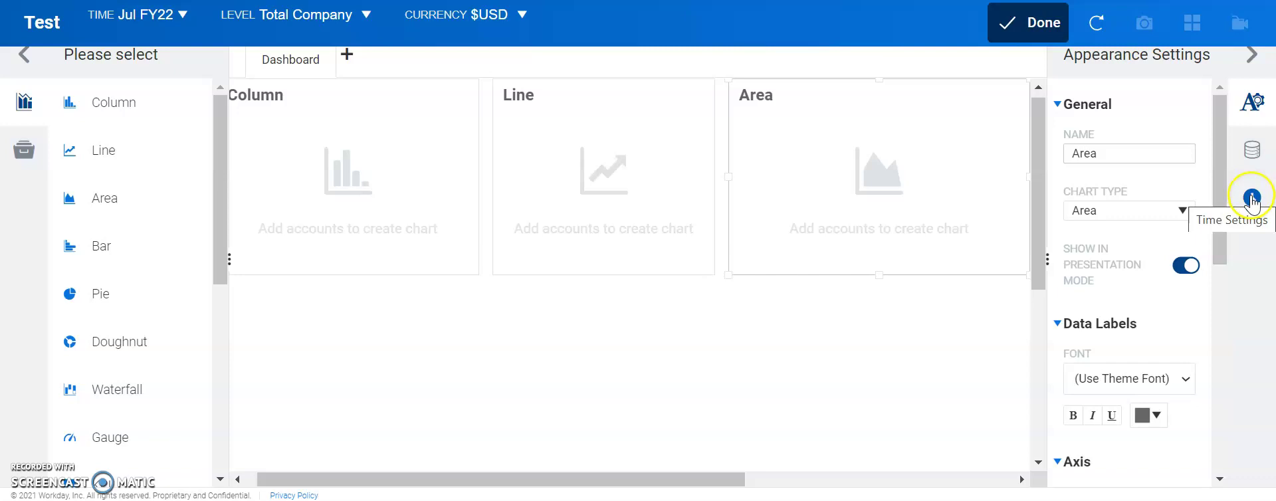
# - Add the Assets account from GL Accounts as the Area chart's data series
pyautogui.scroll(-5, 1133, 213)
pyautogui.scroll(5, 1134, 208)
pyautogui.click(1249, 157)
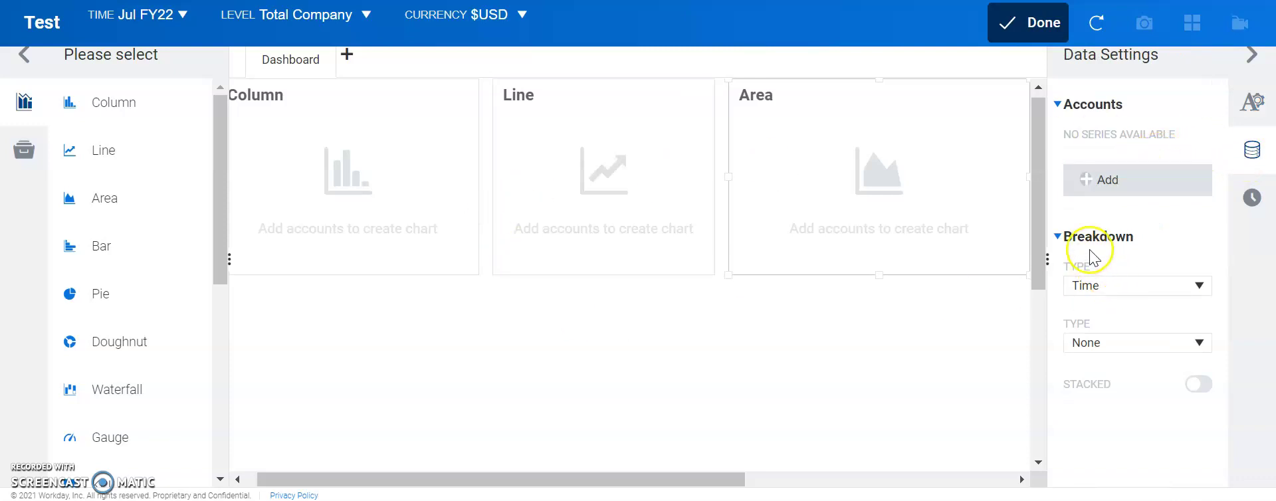
pyautogui.click(1089, 178)
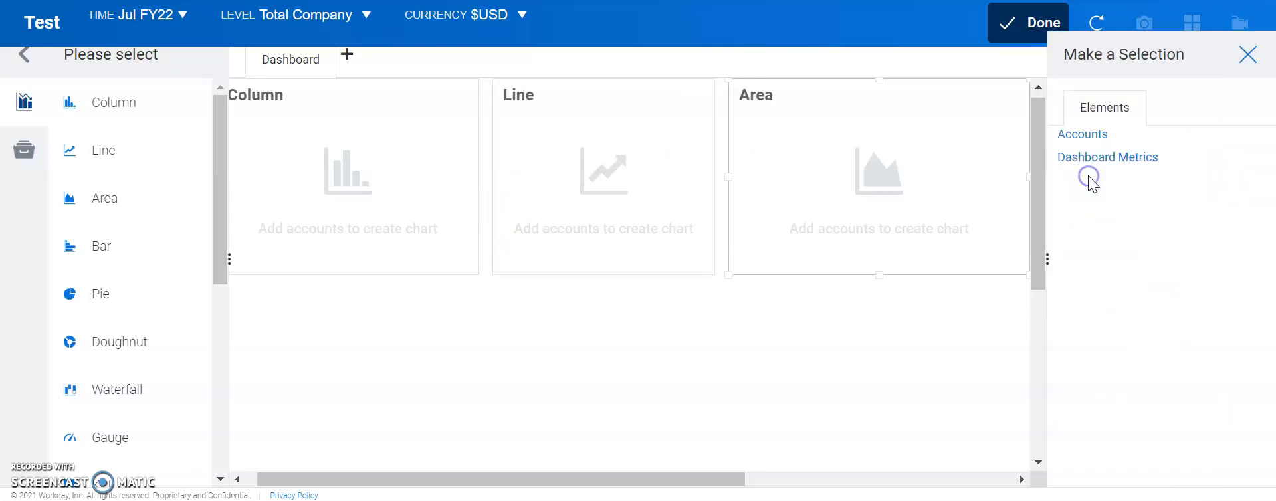
pyautogui.click(1084, 134)
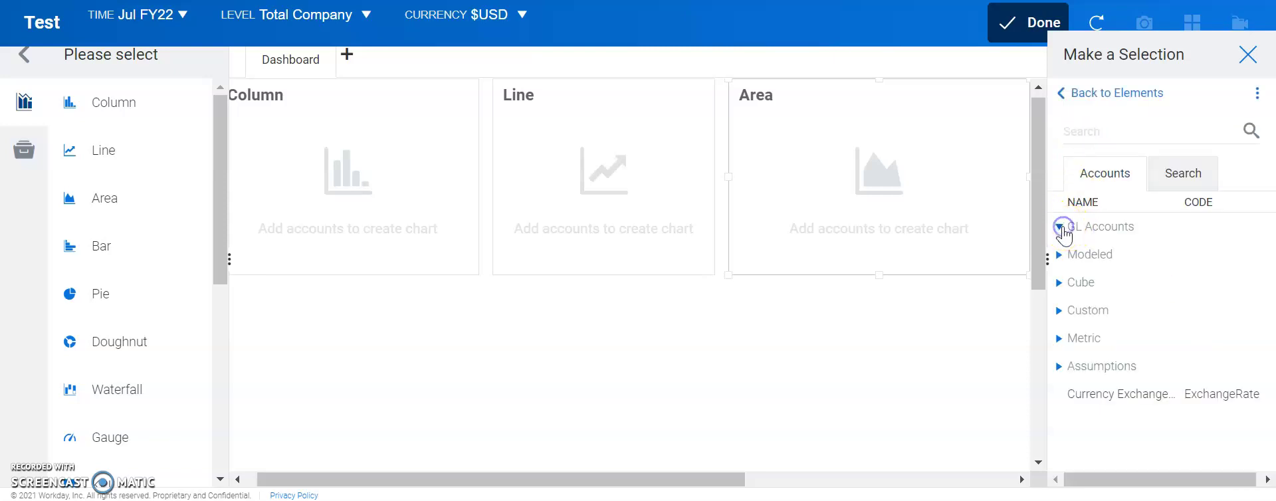
pyautogui.click(1062, 228)
pyautogui.scroll(-3, 1154, 260)
pyautogui.scroll(3, 1146, 266)
pyautogui.doubleClick(1139, 262)
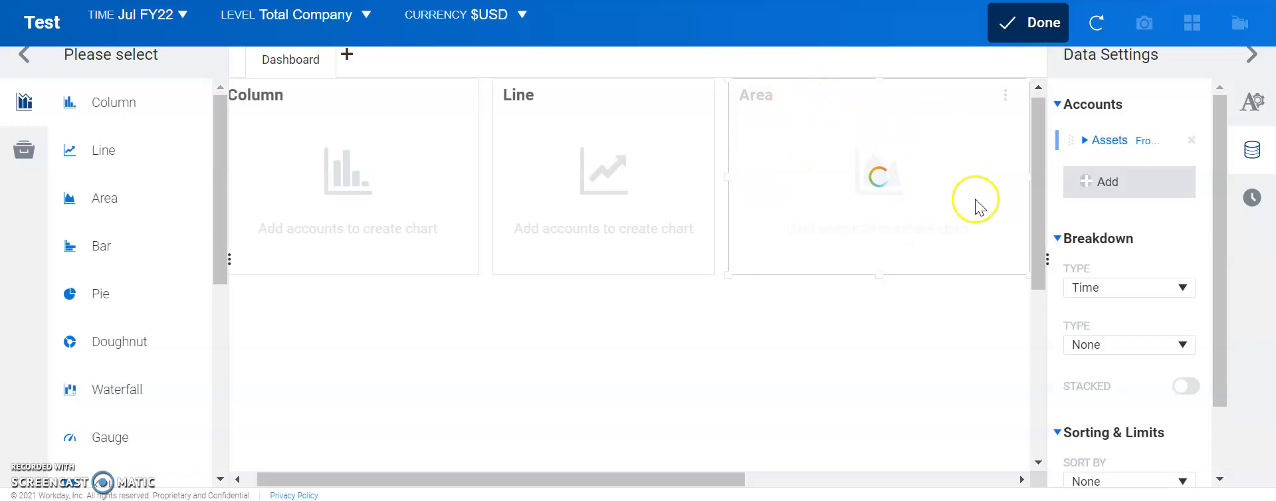
# - Delete the empty Line and Column charts from the dashboard
pyautogui.click(692, 98)
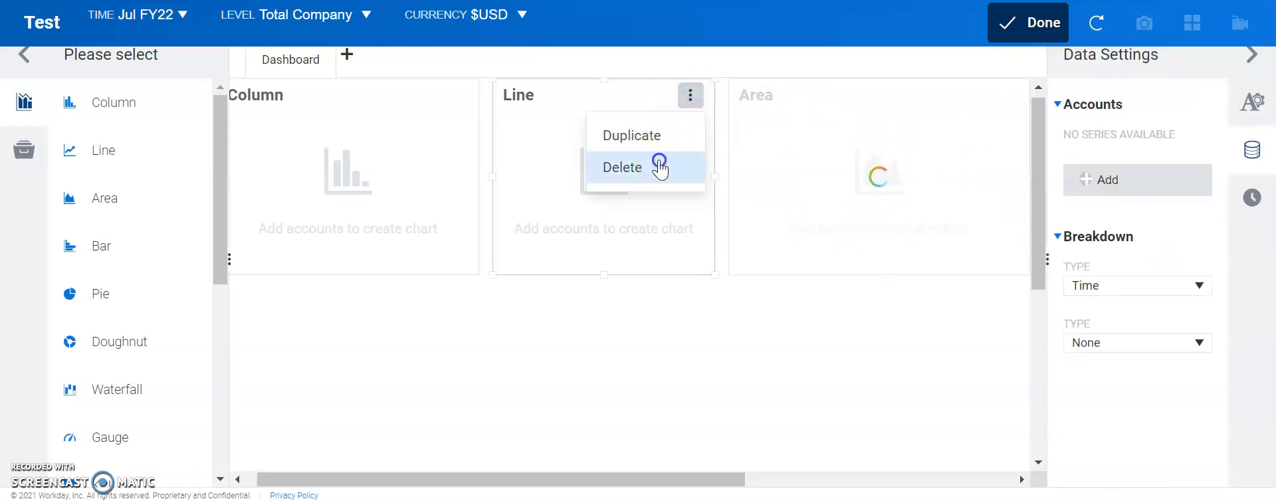
pyautogui.click(656, 163)
pyautogui.click(632, 274)
pyautogui.click(452, 95)
pyautogui.click(393, 174)
pyautogui.click(627, 272)
# - Move the remaining Area chart into place and bring up its chart type list
pyautogui.moveTo(793, 103); pyautogui.dragTo(498, 127)
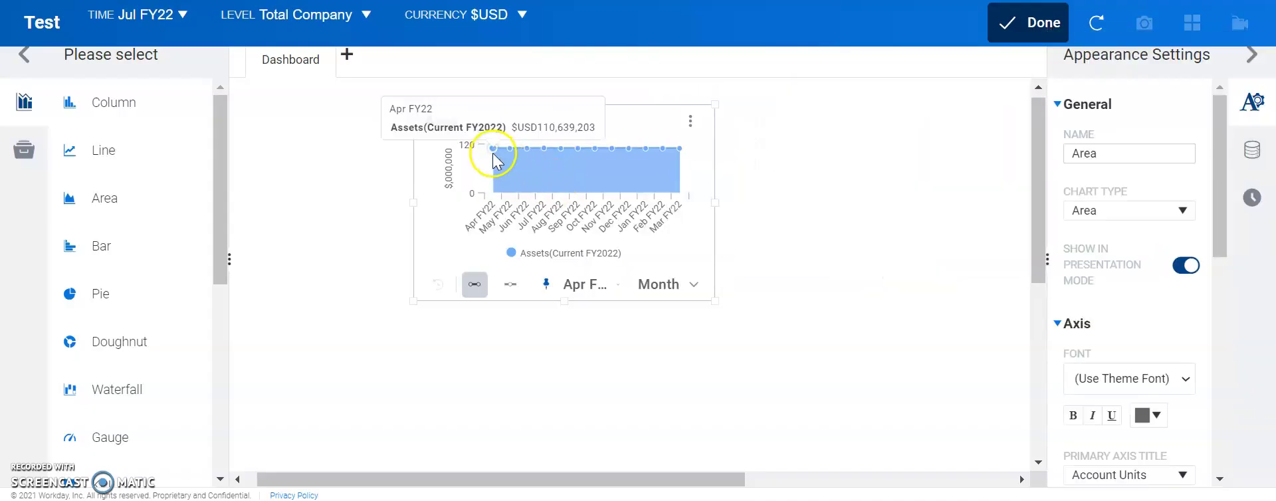
pyautogui.moveTo(691, 130)
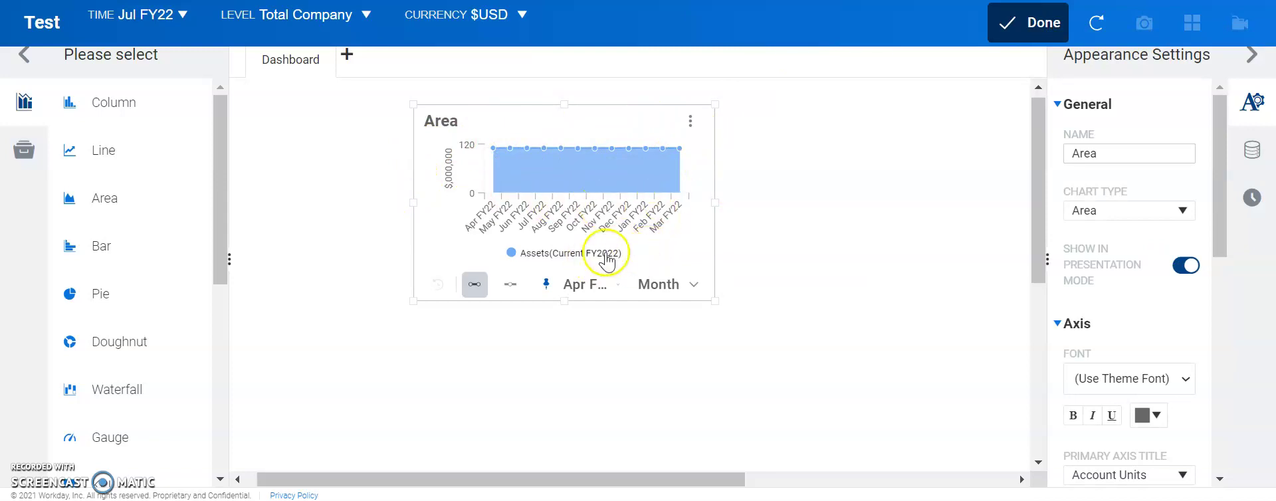
pyautogui.click(691, 123)
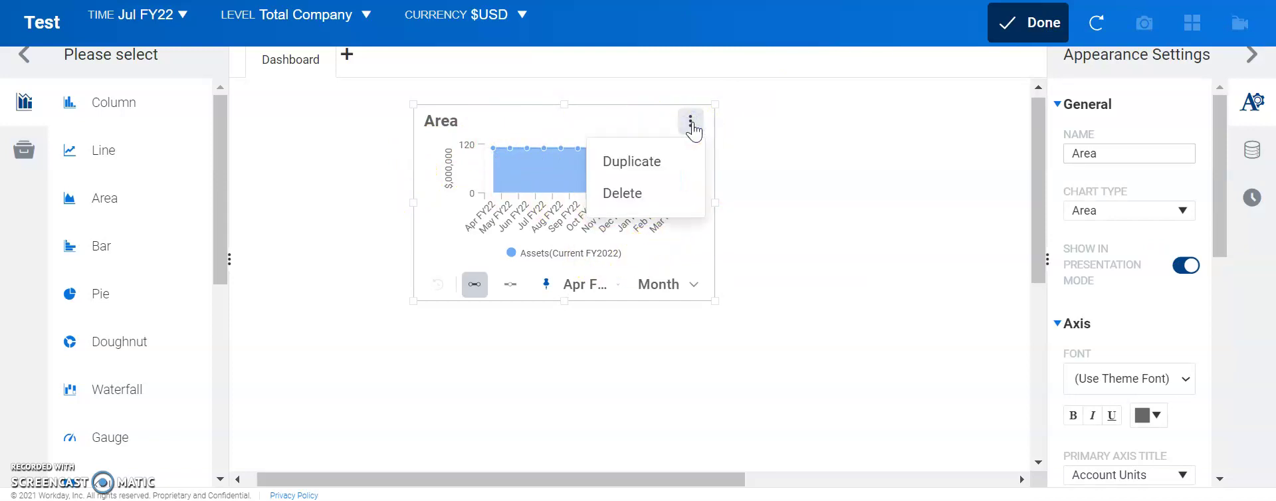
pyautogui.scroll(-1, 1130, 190)
pyautogui.scroll(1, 1135, 203)
pyautogui.click(1125, 211)
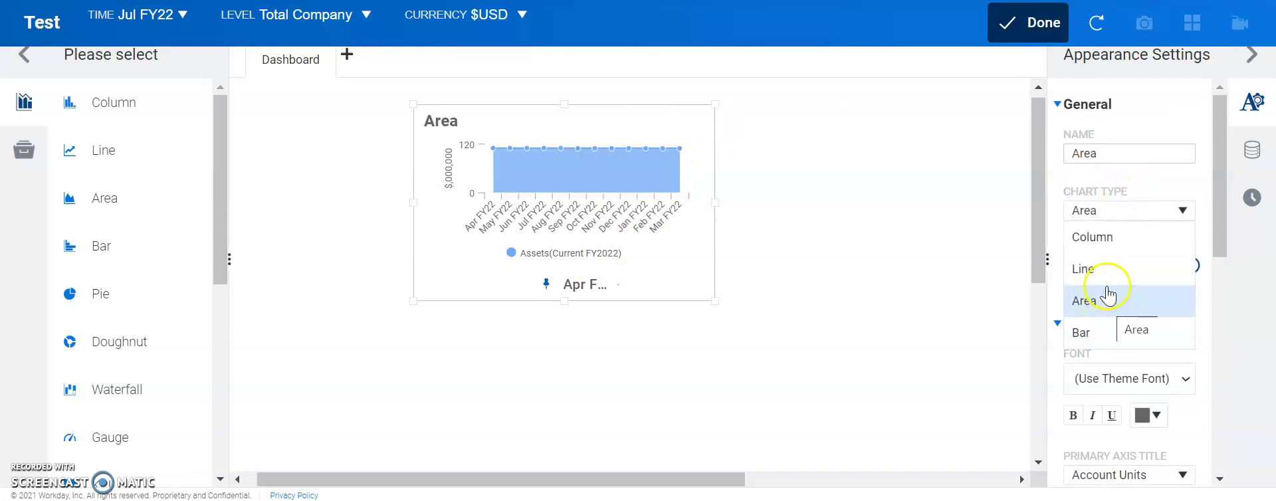
# - Try the Area and Column chart types, then settle on a horizontal Bar chart for Assets
pyautogui.click(1109, 306)
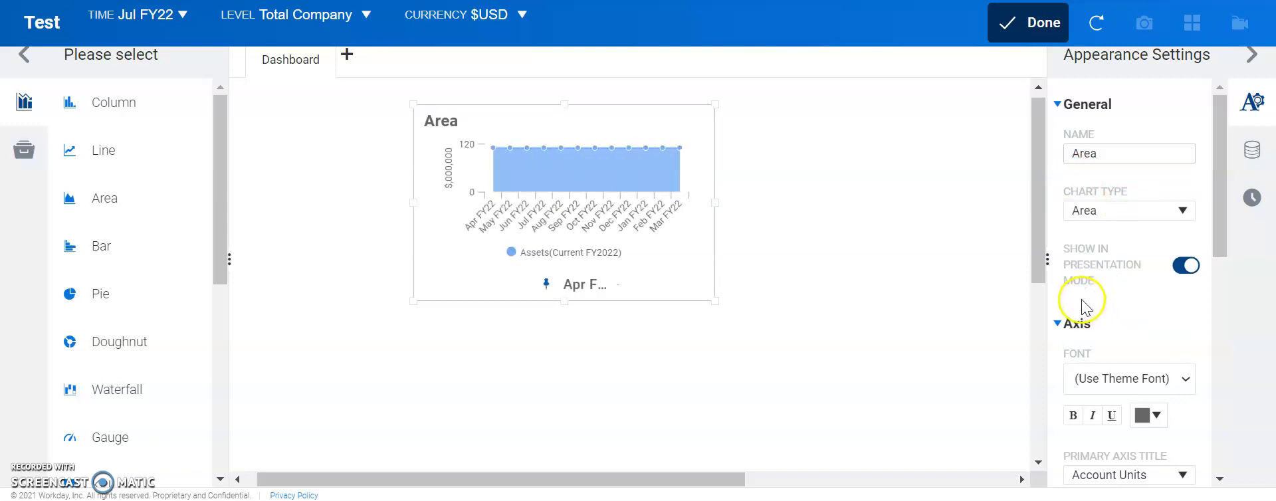
pyautogui.click(1108, 211)
pyautogui.click(1119, 238)
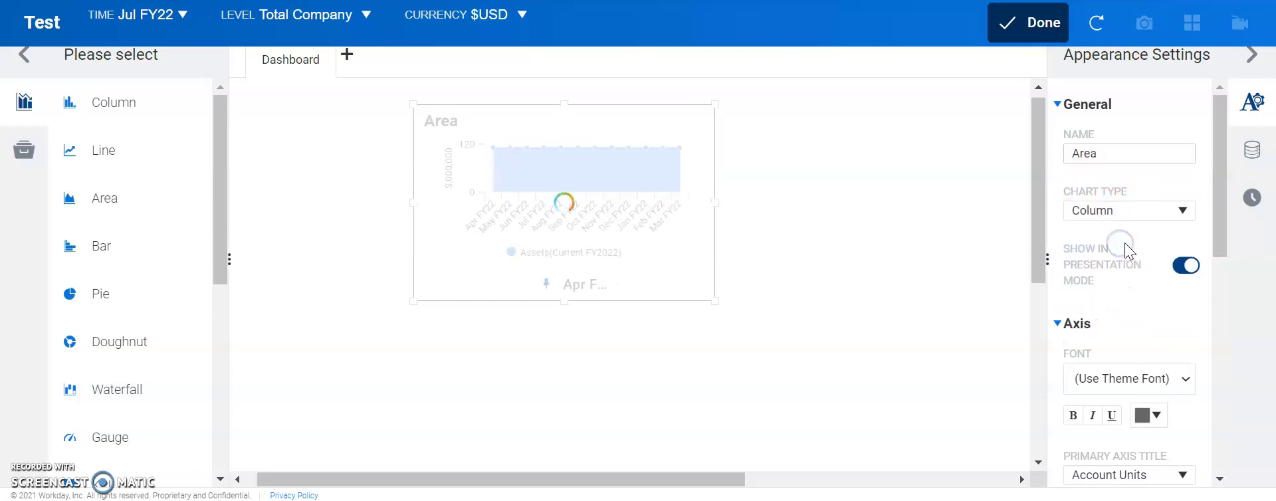
pyautogui.click(1117, 211)
pyautogui.click(1124, 335)
pyautogui.scroll(-1, 1125, 317)
pyautogui.scroll(-6, 1127, 313)
pyautogui.scroll(8, 1133, 302)
pyautogui.moveTo(544, 202)
pyautogui.scroll(-5, 510, 237)
pyautogui.scroll(5, 522, 249)
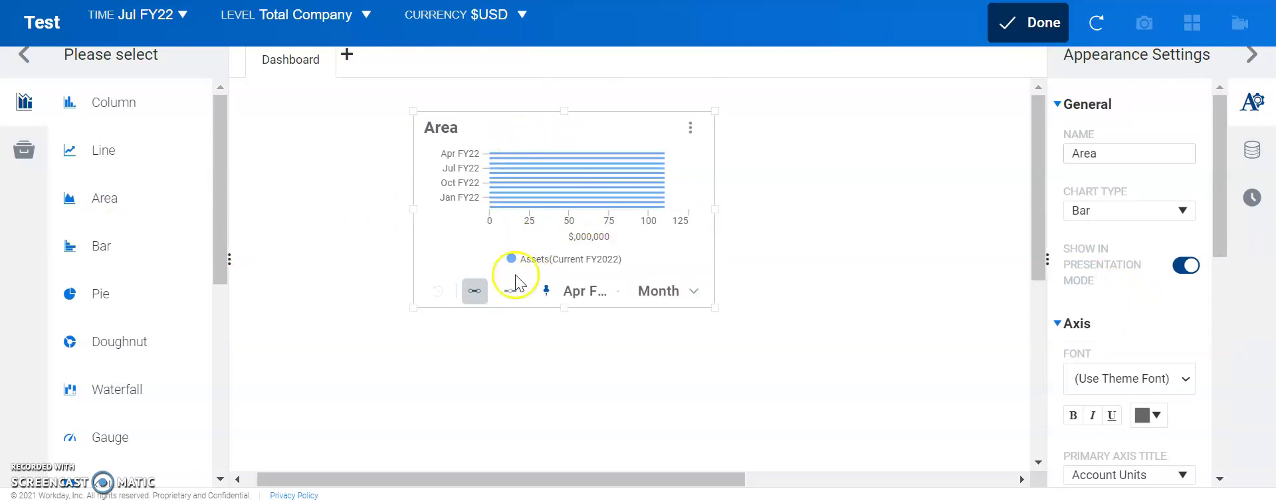
# - Delete the bar chart and put an enlarged Pie chart in its place
pyautogui.click(692, 128)
pyautogui.click(656, 201)
pyautogui.click(625, 273)
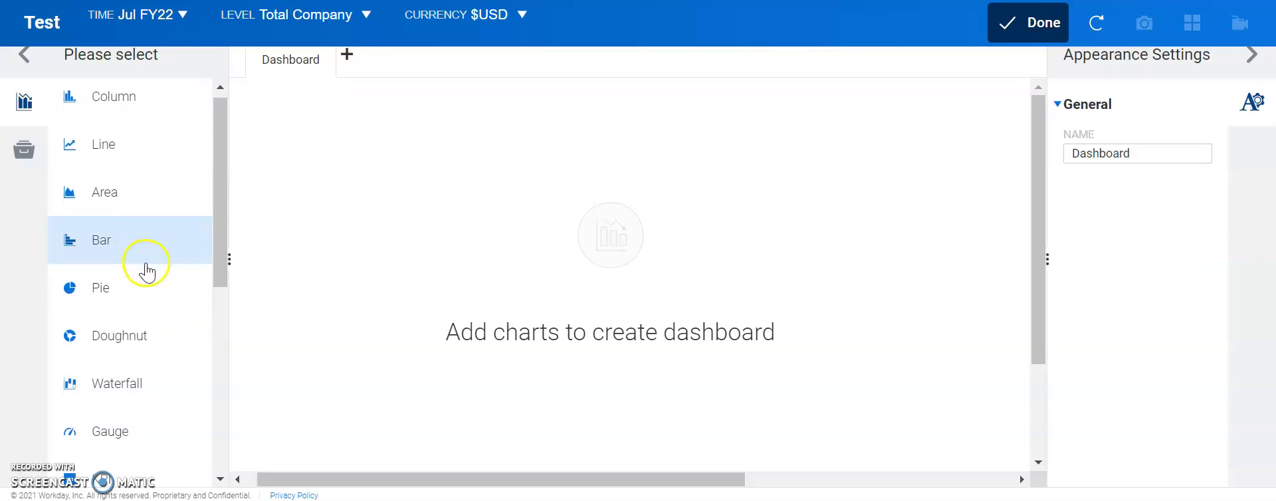
pyautogui.scroll(-3, 145, 271)
pyautogui.scroll(3, 140, 271)
pyautogui.moveTo(137, 274); pyautogui.dragTo(561, 196)
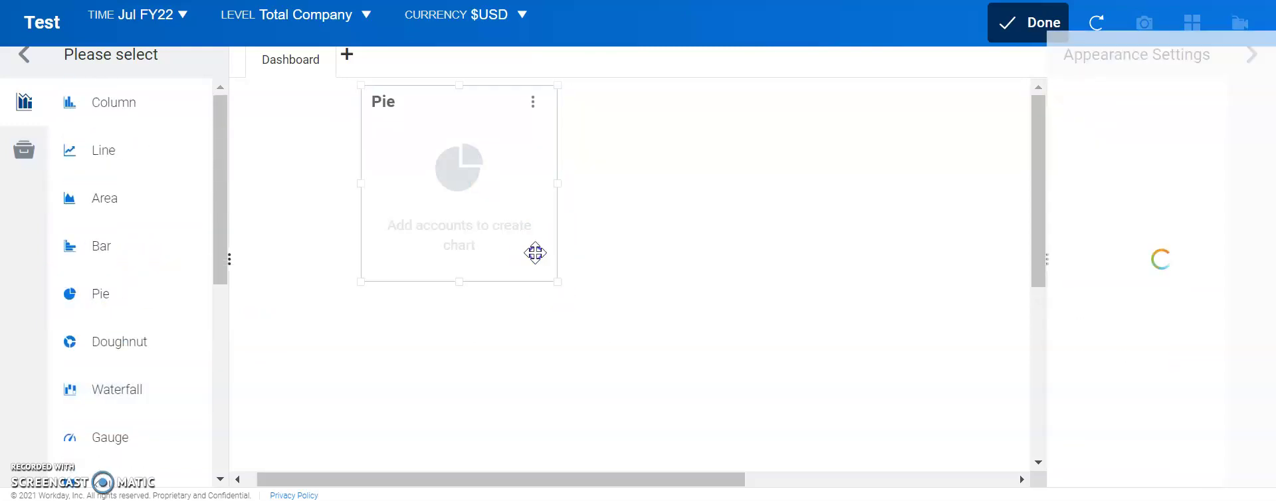
pyautogui.moveTo(557, 281); pyautogui.dragTo(715, 373)
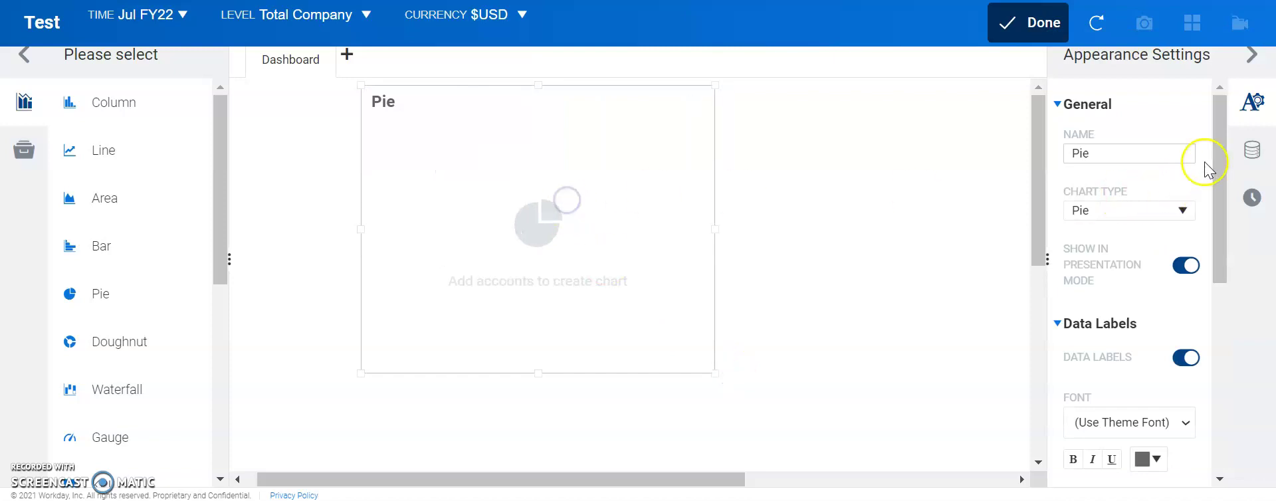
# - Add the Assets GL account to the Pie chart, showing Jul FY22 as one slice
pyautogui.click(1252, 150)
pyautogui.click(1119, 180)
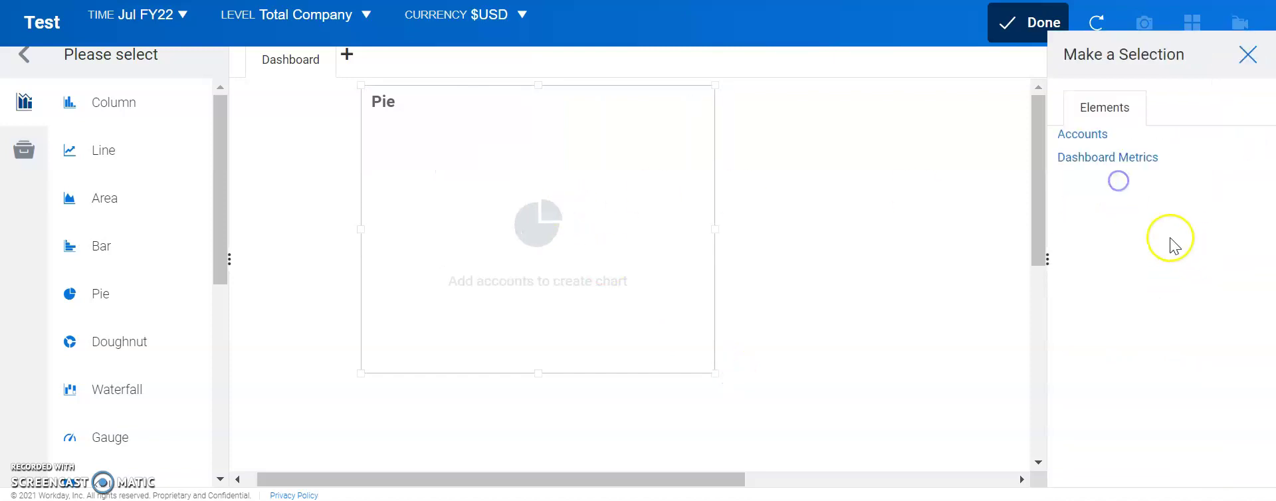
pyautogui.click(1083, 137)
pyautogui.click(1056, 228)
pyautogui.click(1104, 254)
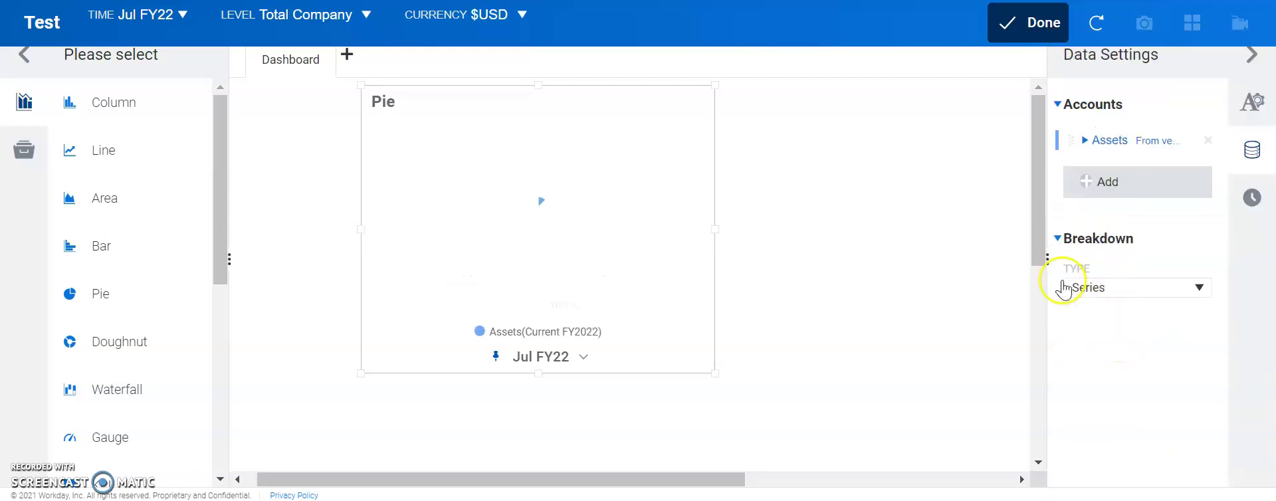
pyautogui.moveTo(593, 200)
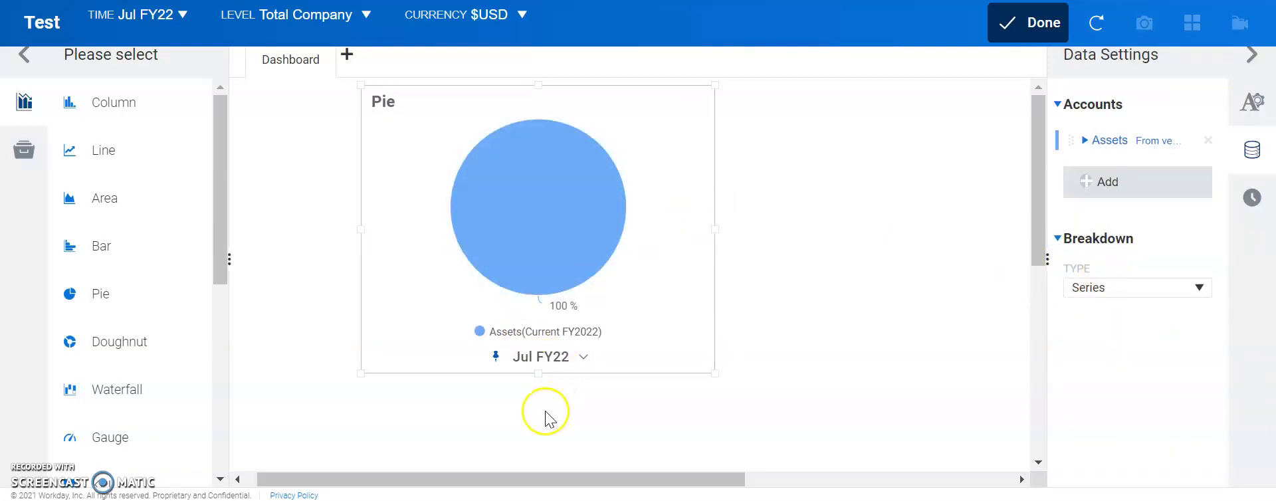
pyautogui.moveTo(606, 174)
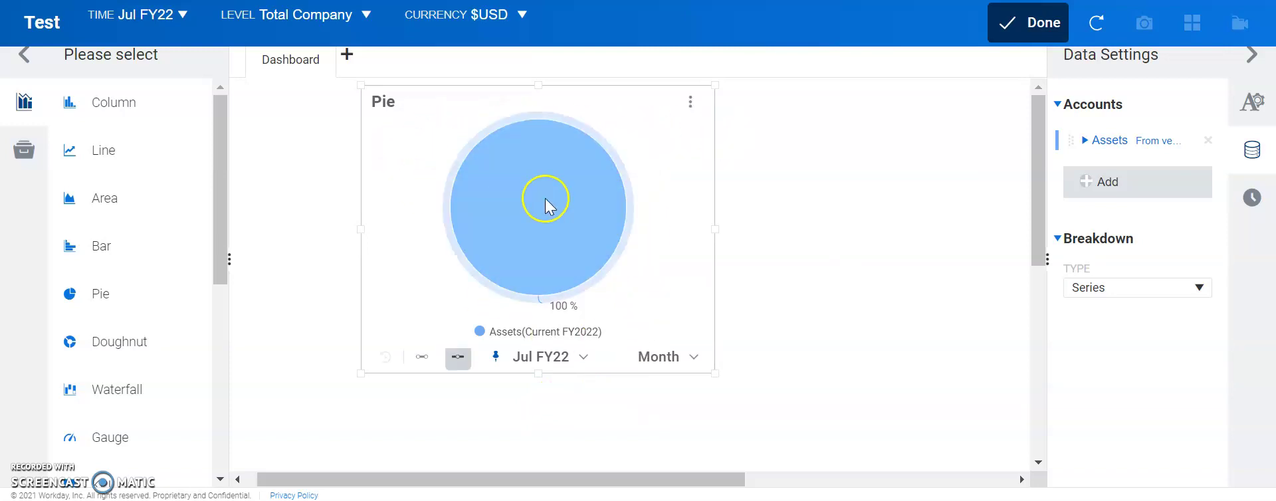
pyautogui.click(556, 359)
pyautogui.click(552, 362)
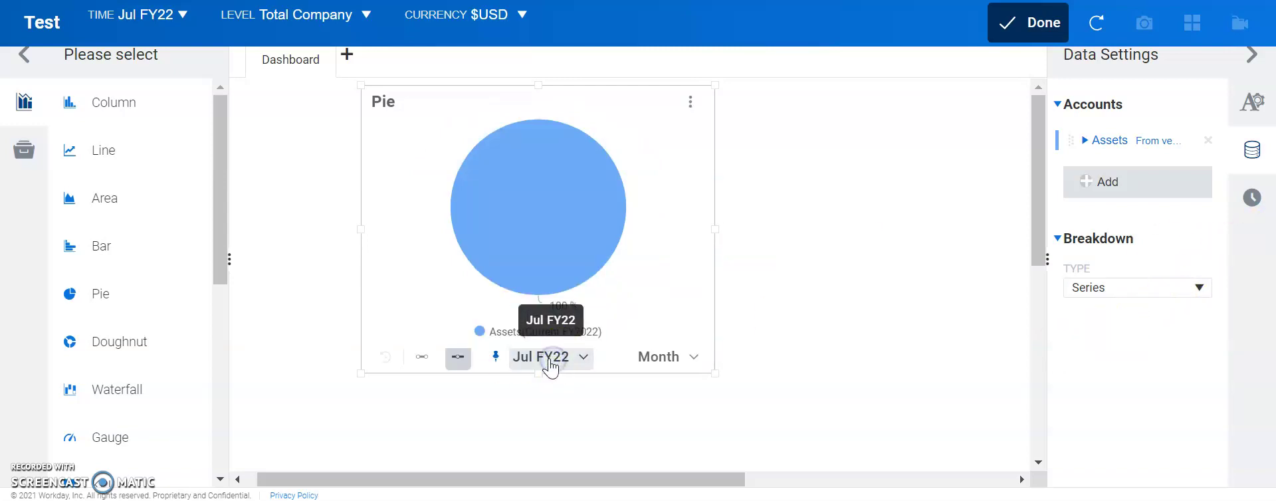
pyautogui.click(661, 360)
pyautogui.click(660, 359)
pyautogui.click(859, 238)
pyautogui.scroll(-5, 100, 226)
pyautogui.scroll(-2, 106, 227)
pyautogui.scroll(5, 146, 246)
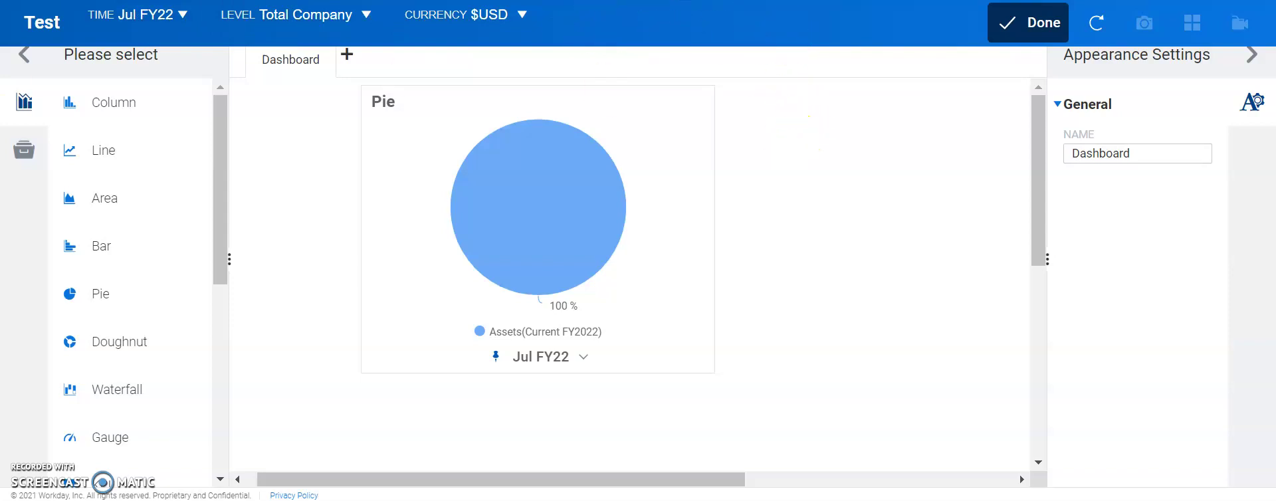
# - Add P&L Accounts as a Test dashboard context and check its header filter shows All
pyautogui.click(33, 27)
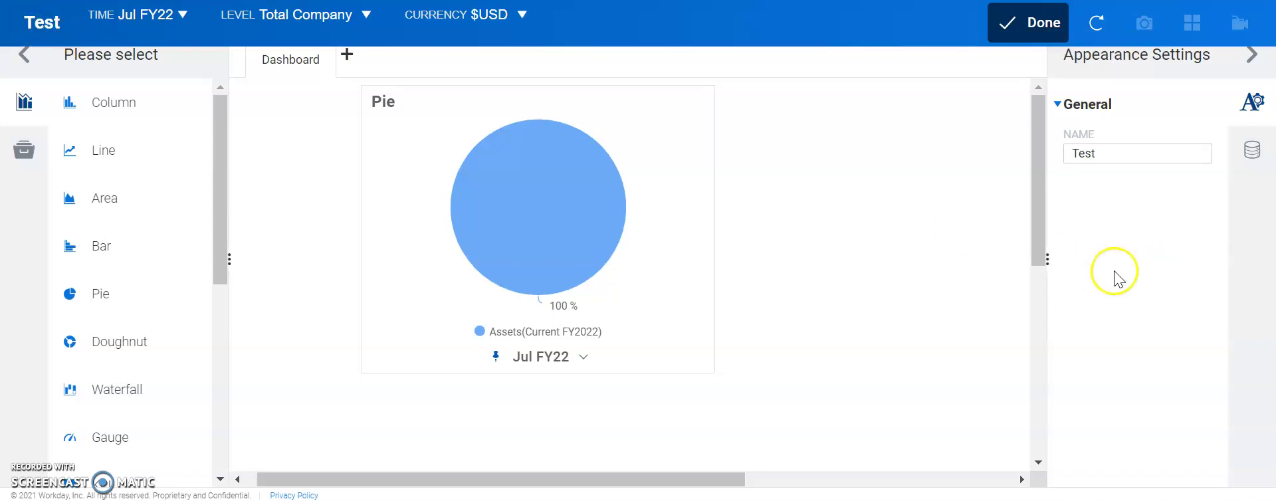
pyautogui.click(1253, 154)
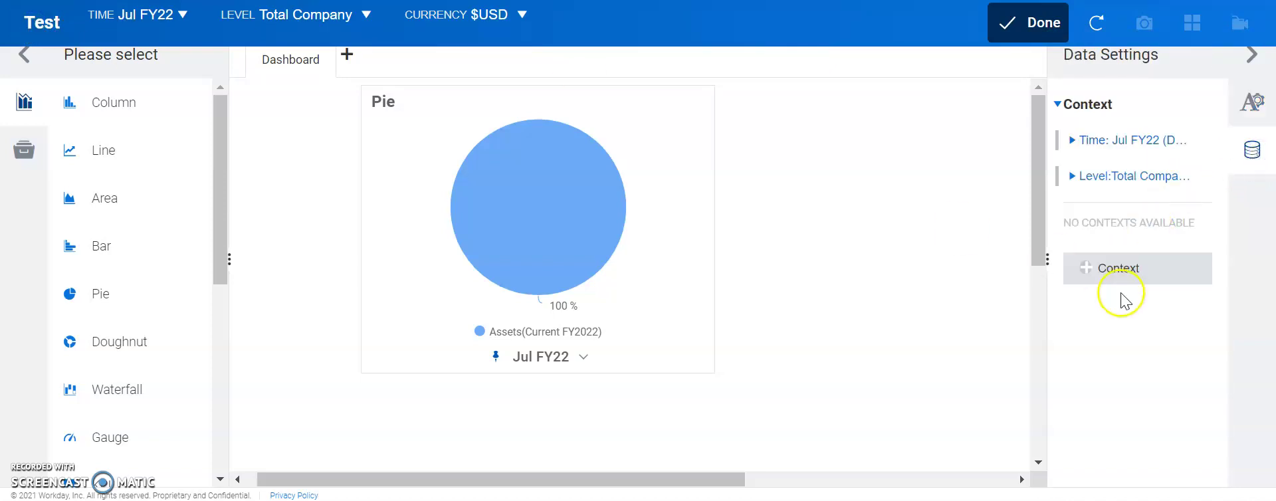
pyautogui.click(1123, 282)
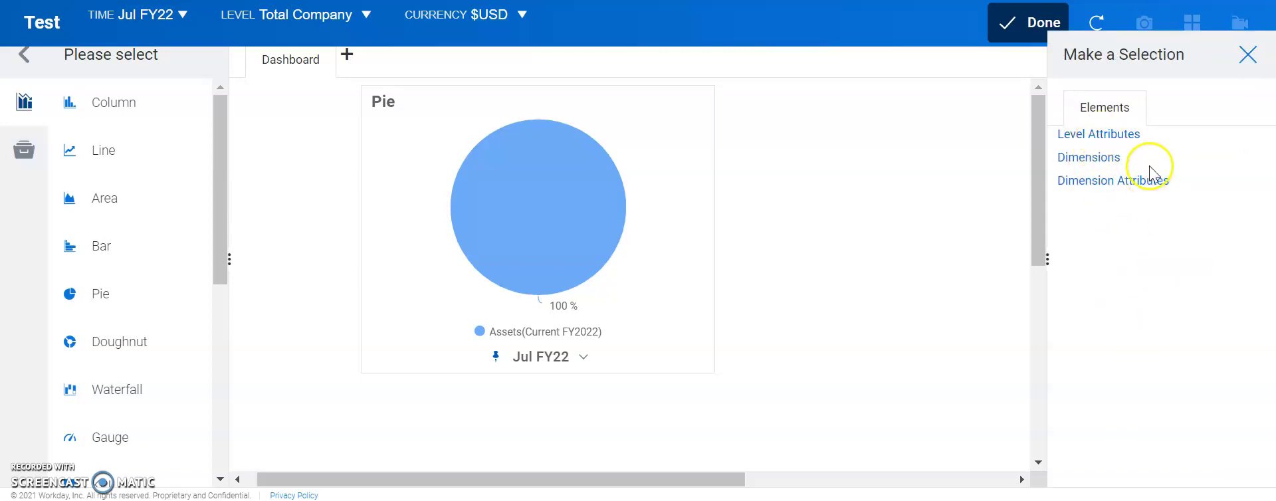
pyautogui.click(1098, 158)
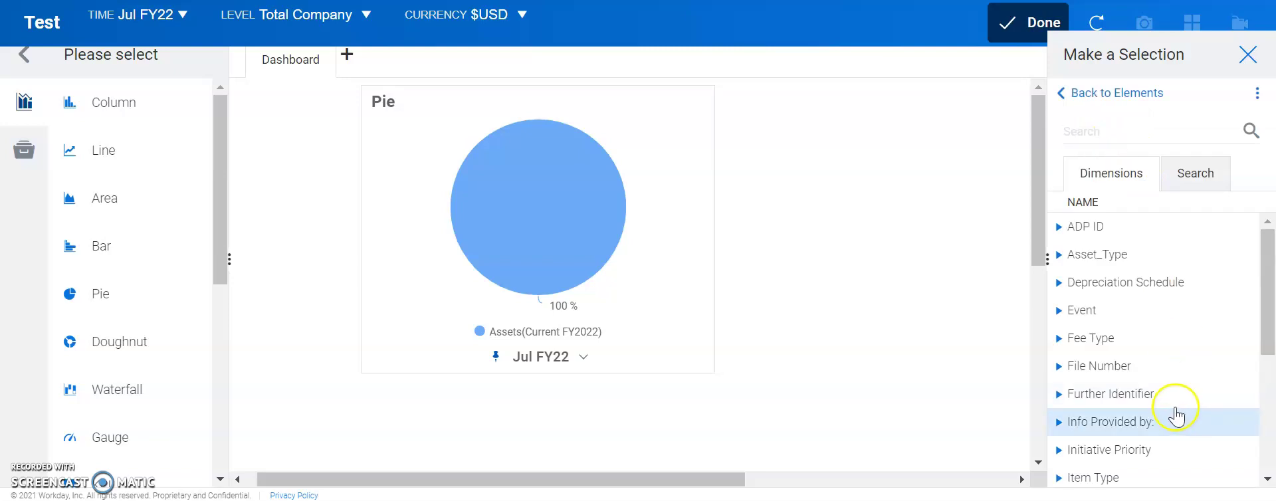
pyautogui.scroll(-2, 1149, 323)
pyautogui.scroll(-3, 1149, 324)
pyautogui.scroll(3, 1179, 381)
pyautogui.scroll(-5, 1168, 368)
pyautogui.click(1137, 344)
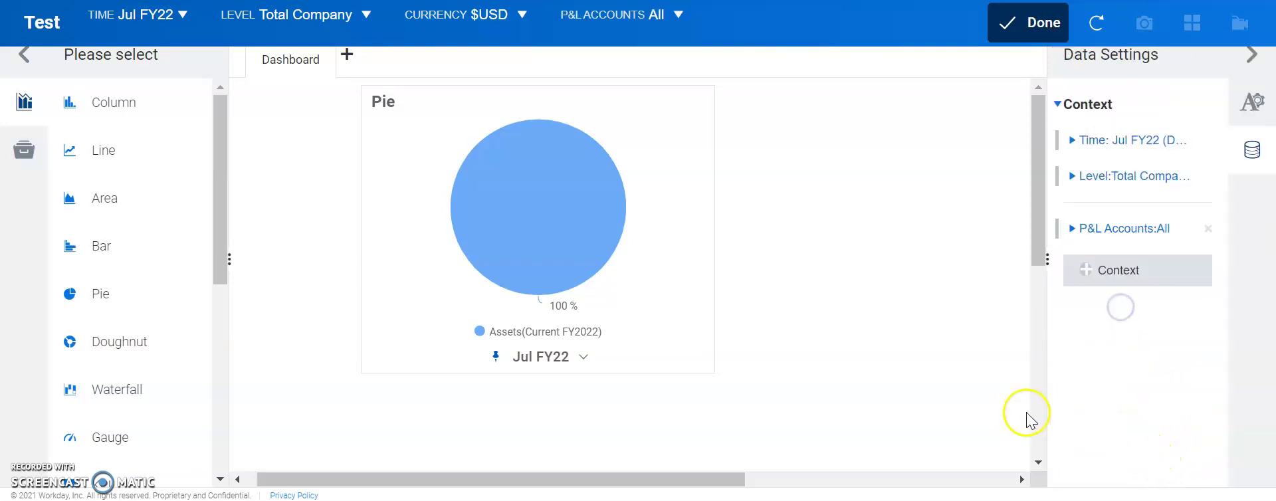
pyautogui.click(586, 20)
pyautogui.click(586, 20)
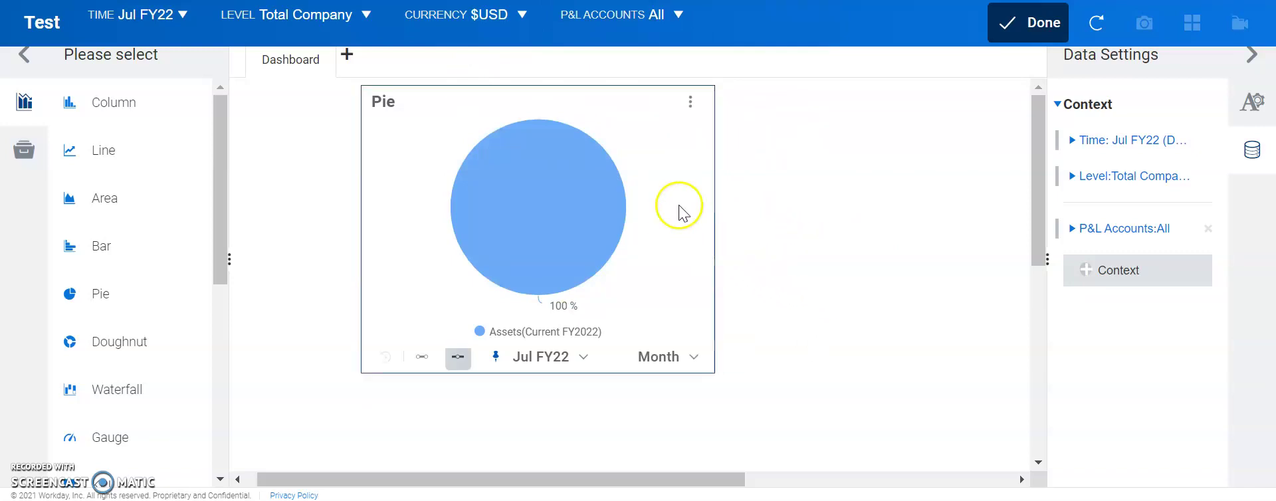
# - Add a second dashboard tab named Scorecard
pyautogui.click(345, 57)
pyautogui.click(565, 208)
pyautogui.write('a')
pyautogui.press('BackSpace')
pyautogui.write('Scorecard')
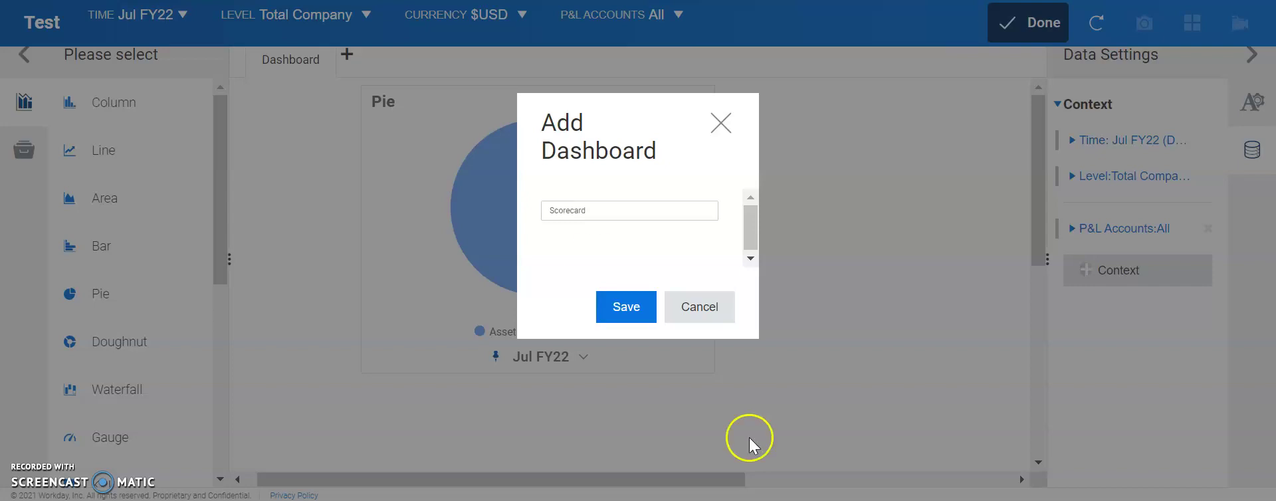
pyautogui.click(621, 310)
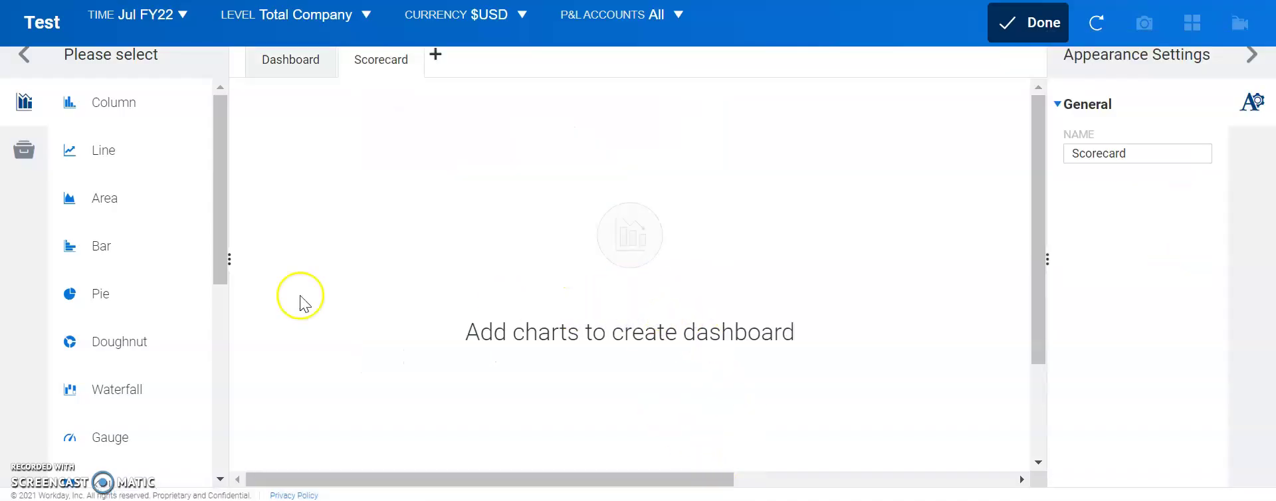
# - Place a Scorecard chart on the new tab and enlarge it
pyautogui.scroll(-5, 100, 319)
pyautogui.scroll(2, 108, 342)
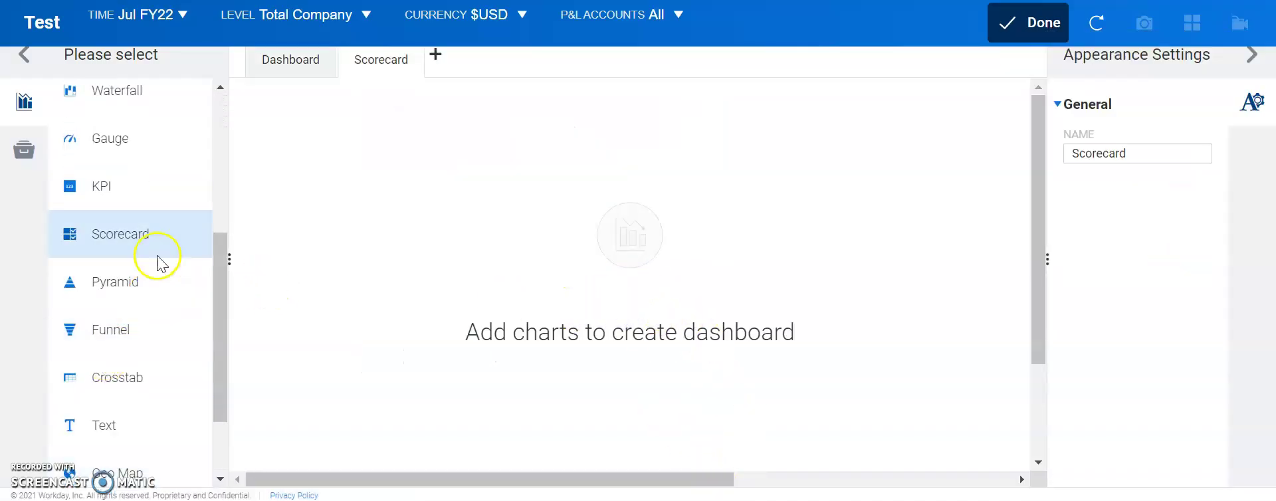
pyautogui.moveTo(157, 264); pyautogui.dragTo(478, 186)
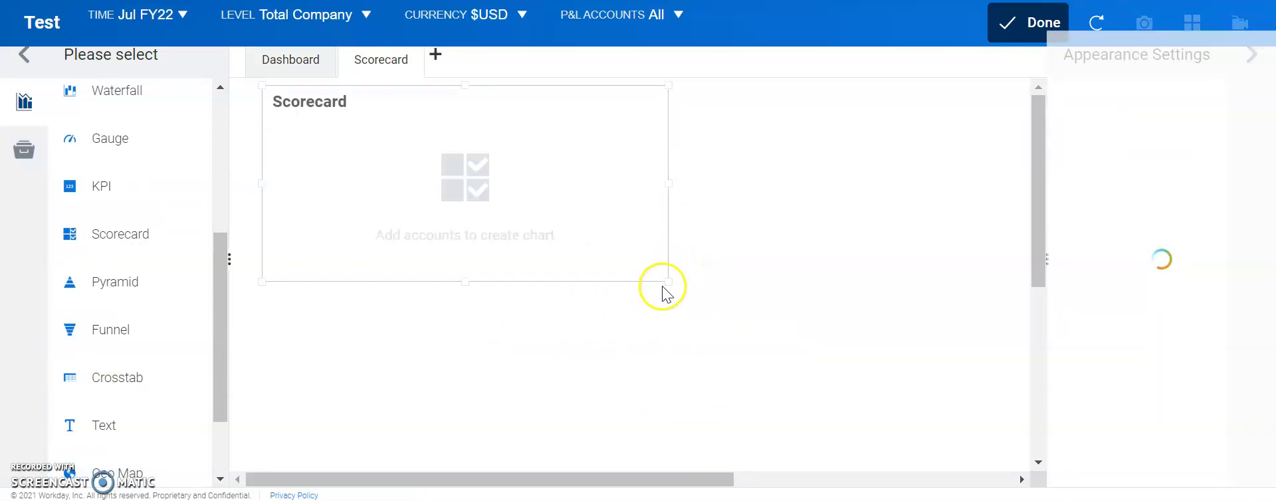
pyautogui.moveTo(671, 282); pyautogui.dragTo(774, 394)
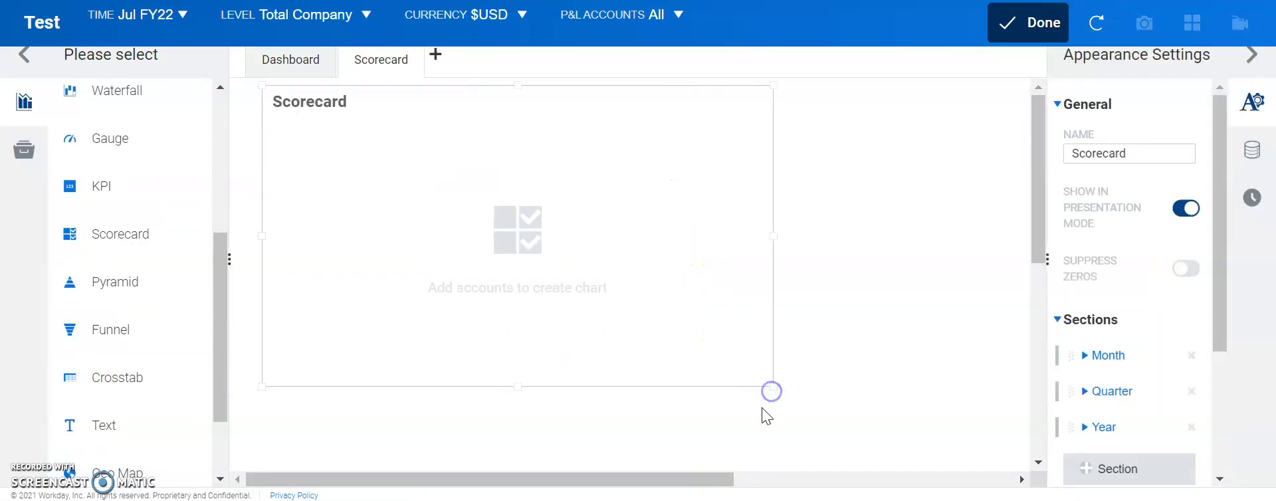
# - Add the Revenue GL account to the scorecard
pyautogui.click(1254, 150)
pyautogui.click(1134, 189)
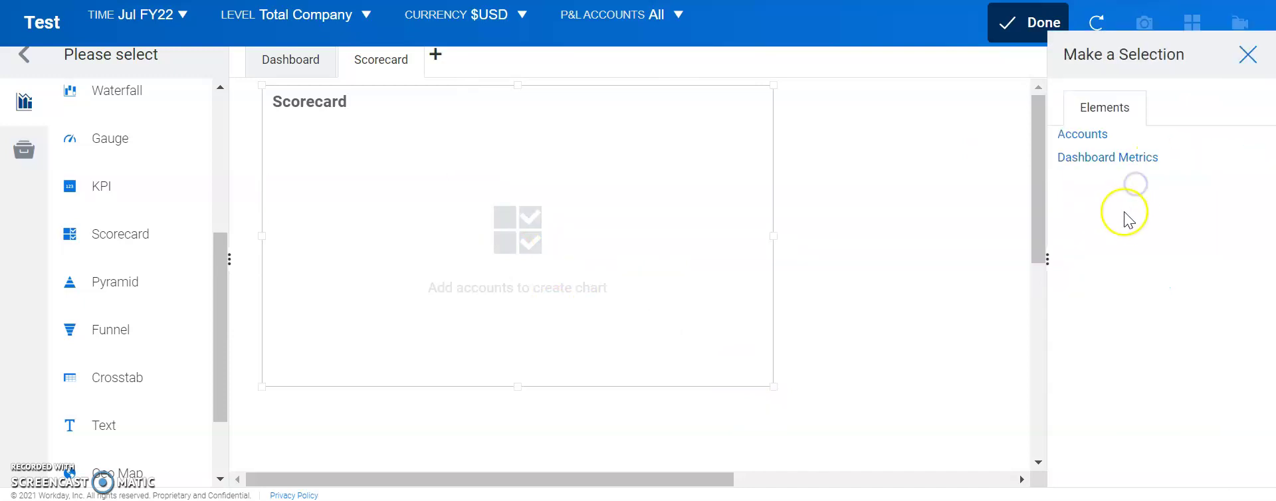
pyautogui.click(1090, 136)
pyautogui.click(1060, 227)
pyautogui.click(1150, 343)
# - Add Expenses and Net Income, then widen the scorecard to reveal FY columns
pyautogui.click(1097, 190)
pyautogui.click(1102, 133)
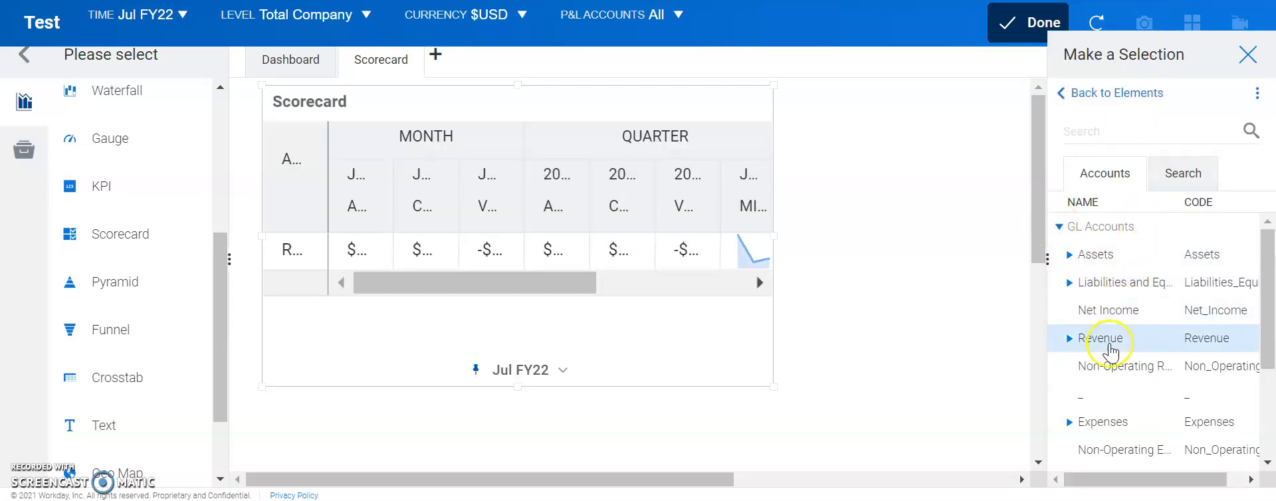
pyautogui.click(1087, 422)
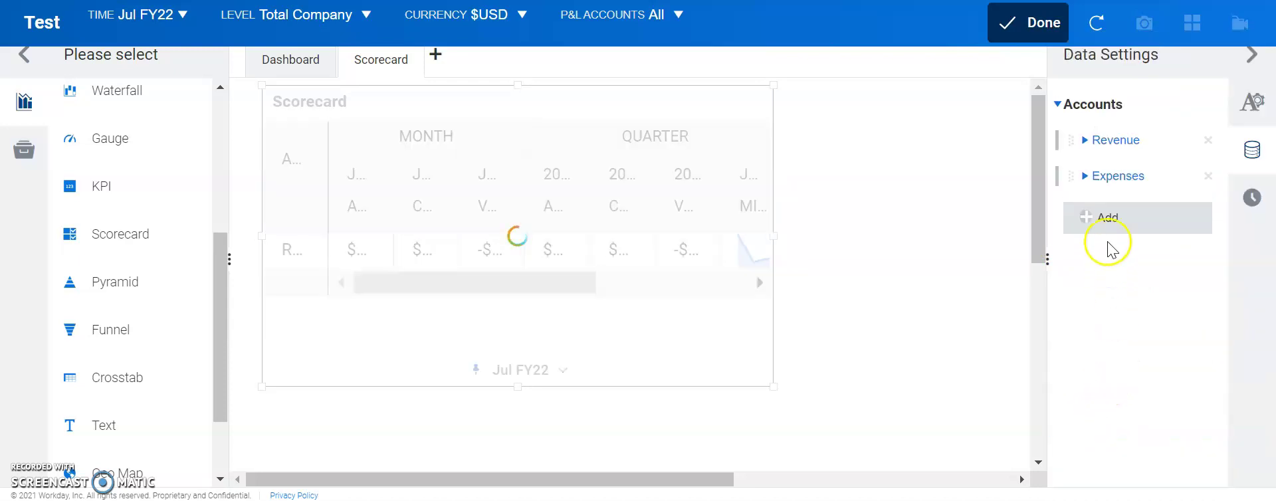
pyautogui.click(1105, 222)
pyautogui.click(1080, 131)
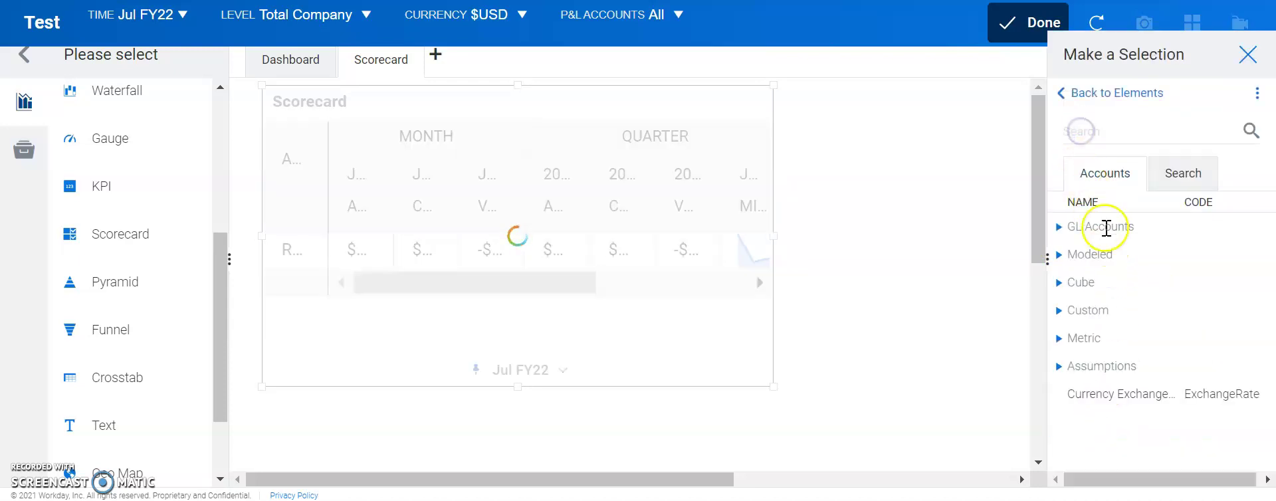
pyautogui.click(1055, 226)
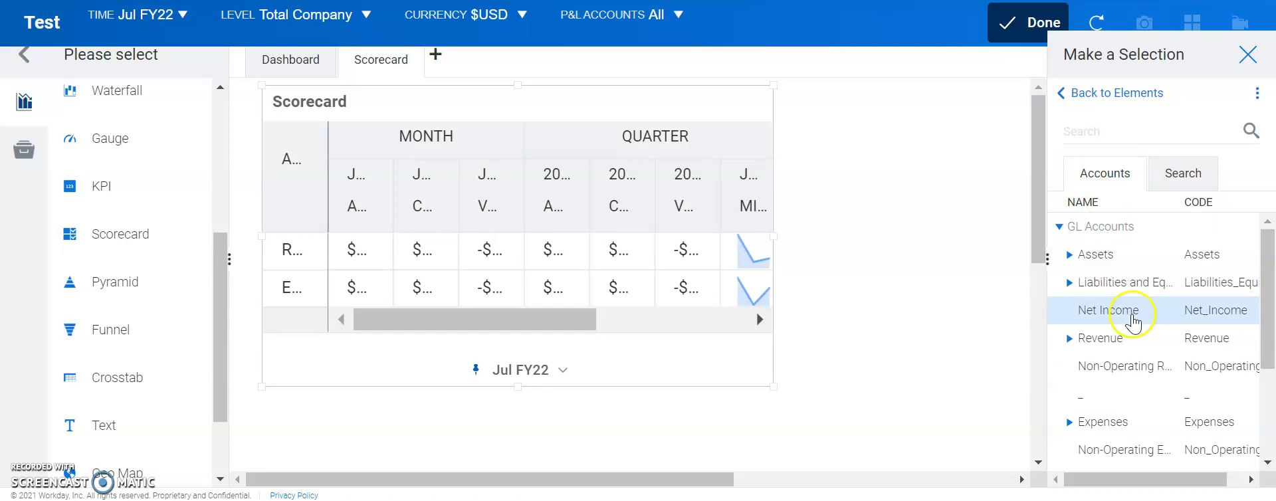
pyautogui.click(1134, 323)
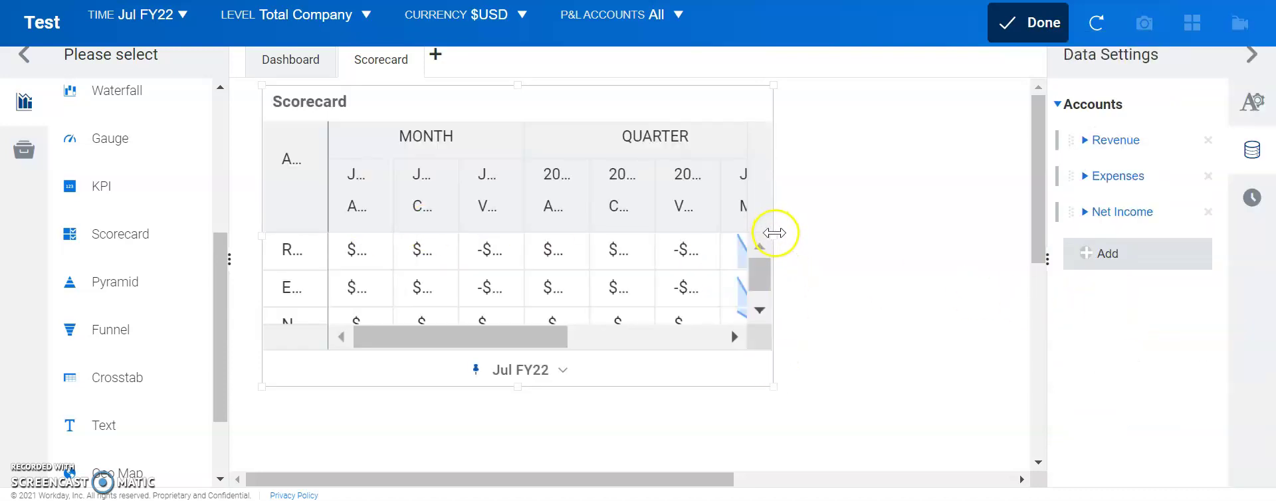
pyautogui.moveTo(774, 233); pyautogui.dragTo(916, 230)
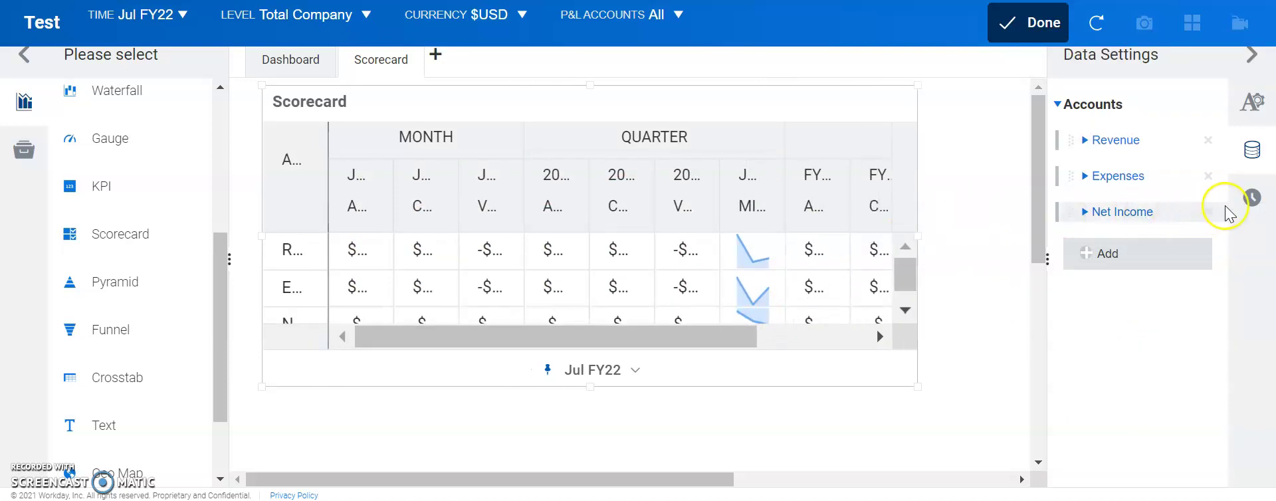
# - Delete the scorecard's Quarter and Year sections in Appearance Settings, keeping Month only
pyautogui.click(1258, 105)
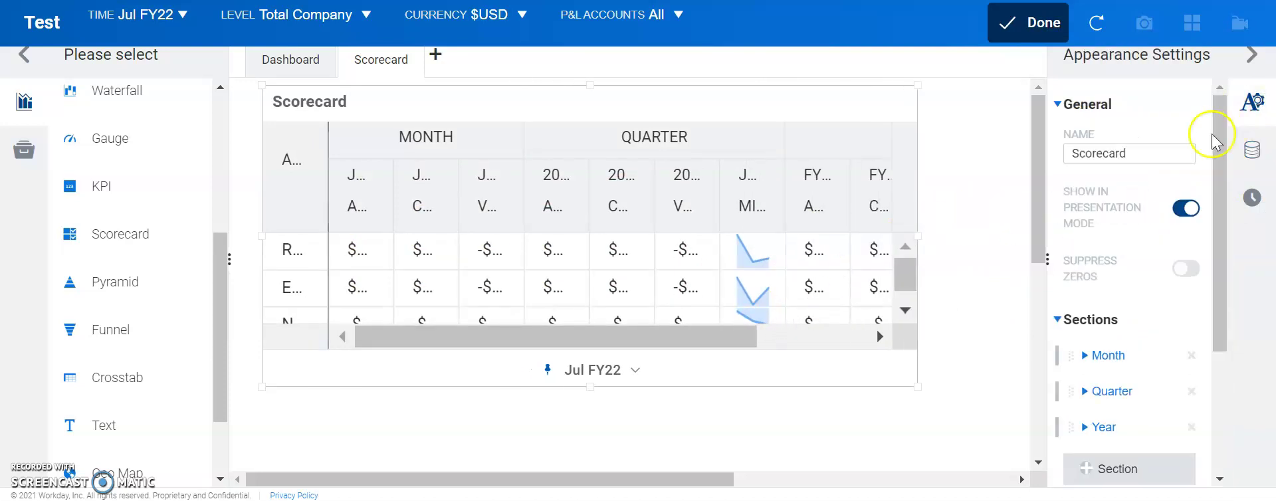
pyautogui.click(1192, 393)
pyautogui.click(619, 288)
pyautogui.click(1191, 392)
pyautogui.click(608, 288)
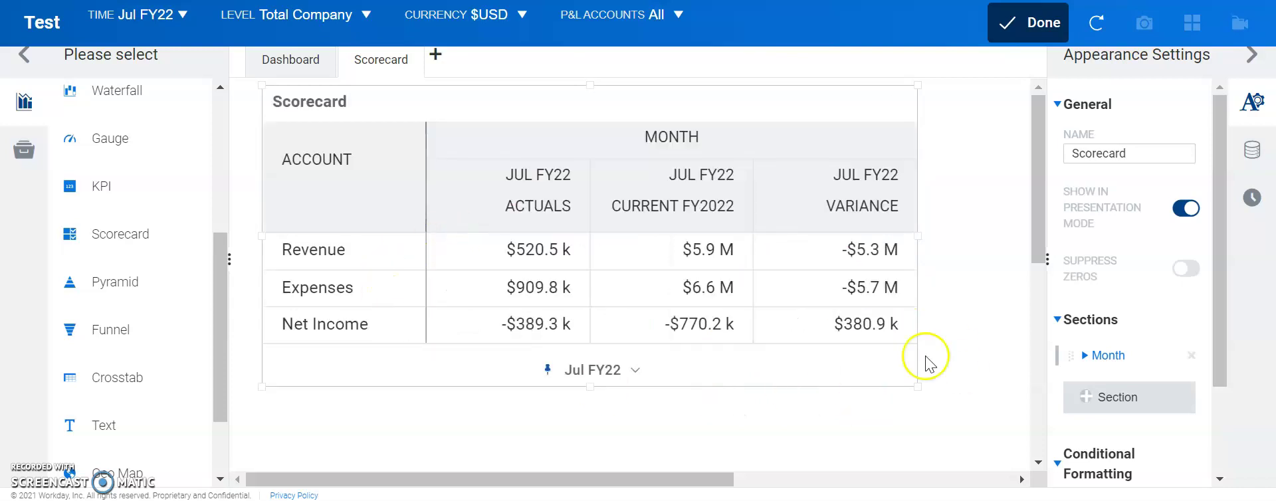
pyautogui.scroll(-5, 539, 287)
pyautogui.scroll(5, 582, 279)
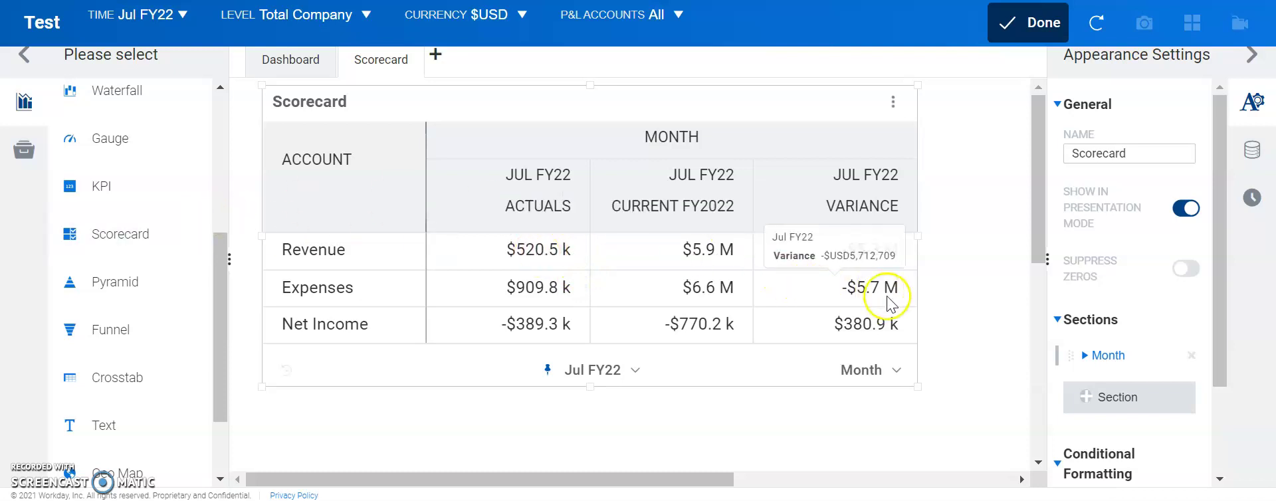
pyautogui.scroll(-1, 75, 393)
pyautogui.scroll(-1, 118, 414)
pyautogui.scroll(5, 136, 412)
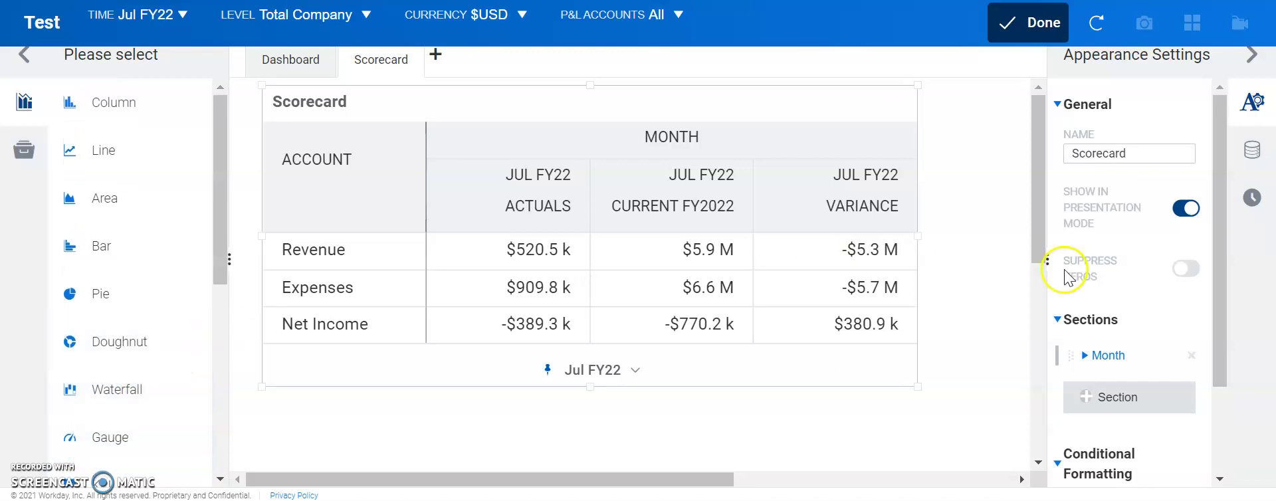
pyautogui.scroll(-1, 995, 254)
pyautogui.scroll(1, 995, 254)
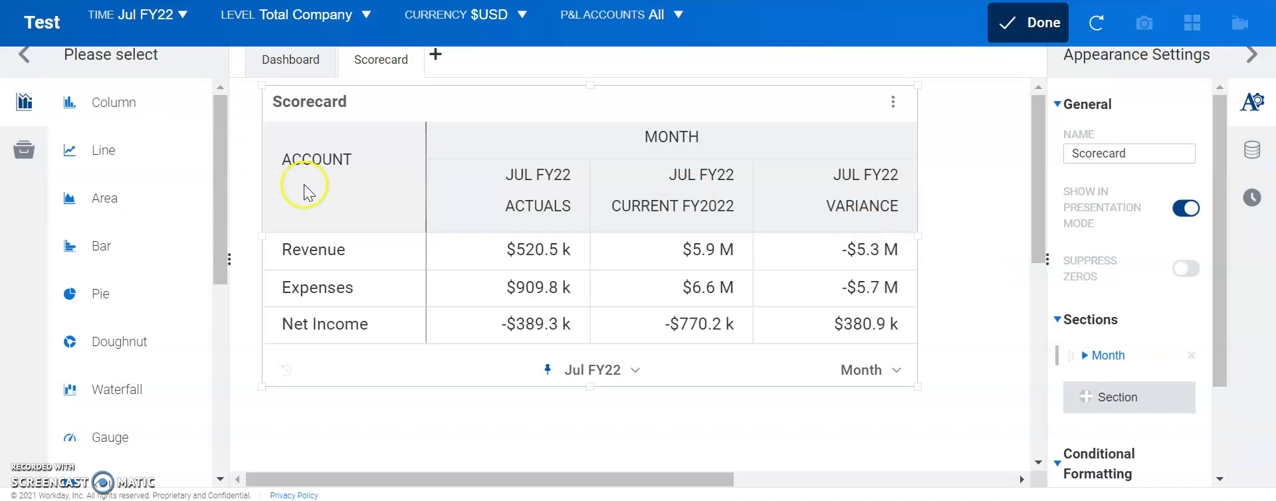
pyautogui.click(1251, 150)
pyautogui.click(1265, 201)
pyautogui.click(990, 271)
pyautogui.click(982, 282)
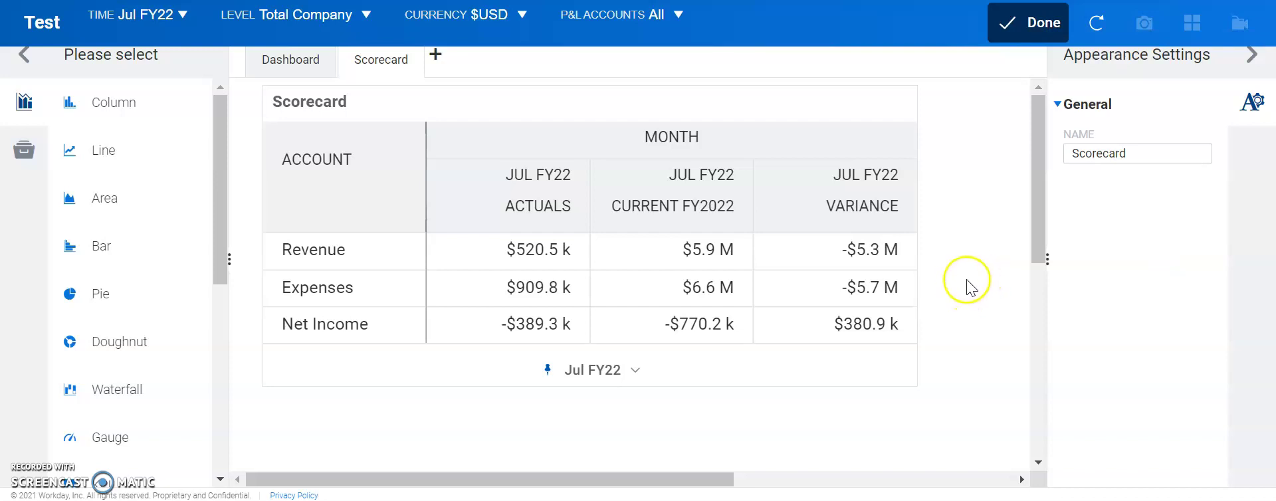
pyautogui.click(975, 239)
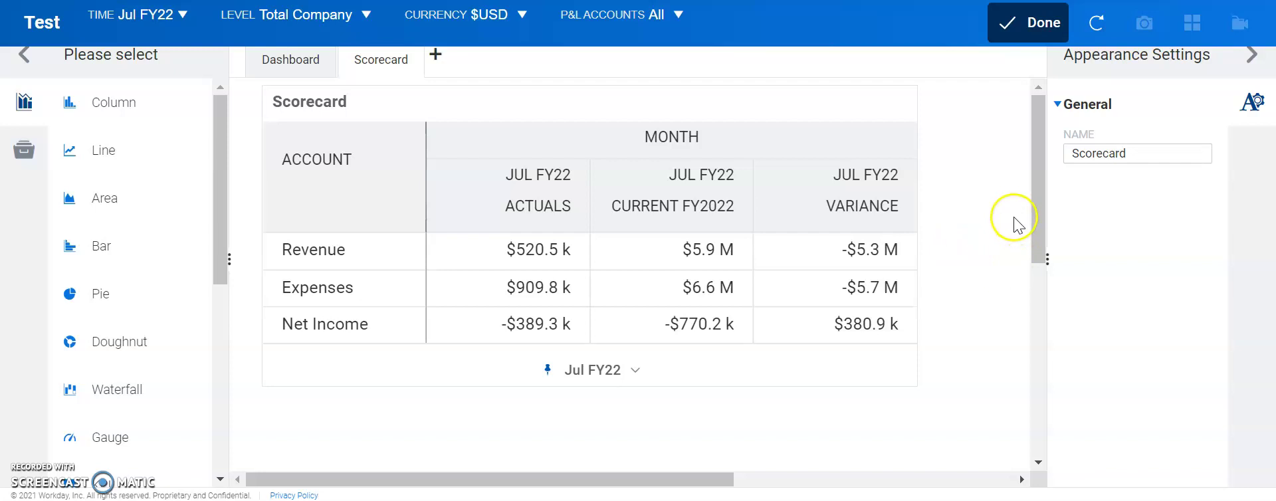